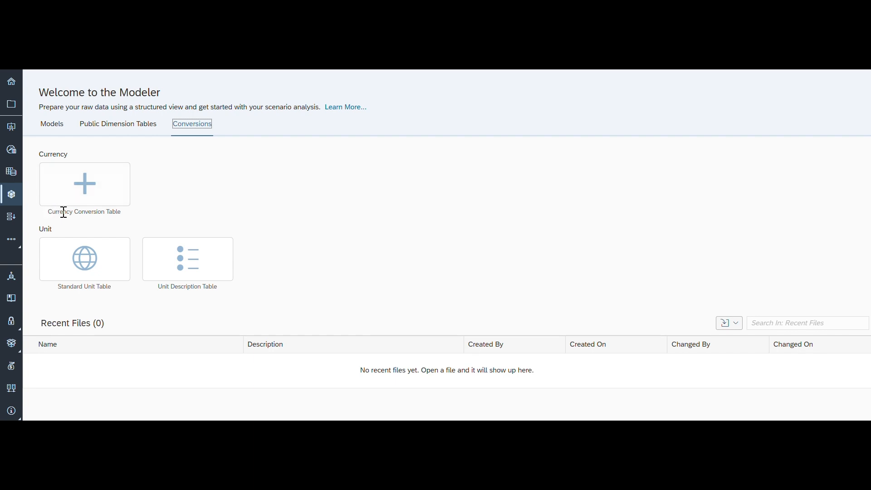
- Start a new currency conversion table and review its Valid From, Exchange Rate and Category columns
{"action": "left_click", "coordinate": [85, 188]}
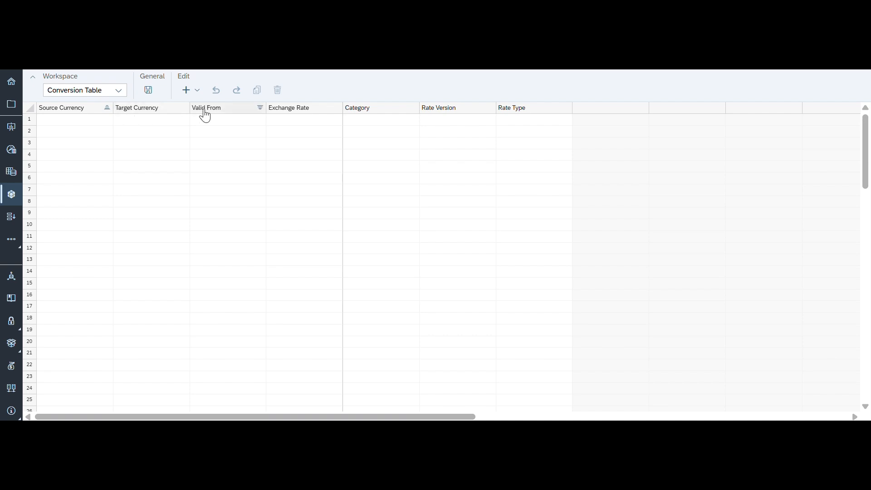
{"action": "left_click", "coordinate": [225, 111]}
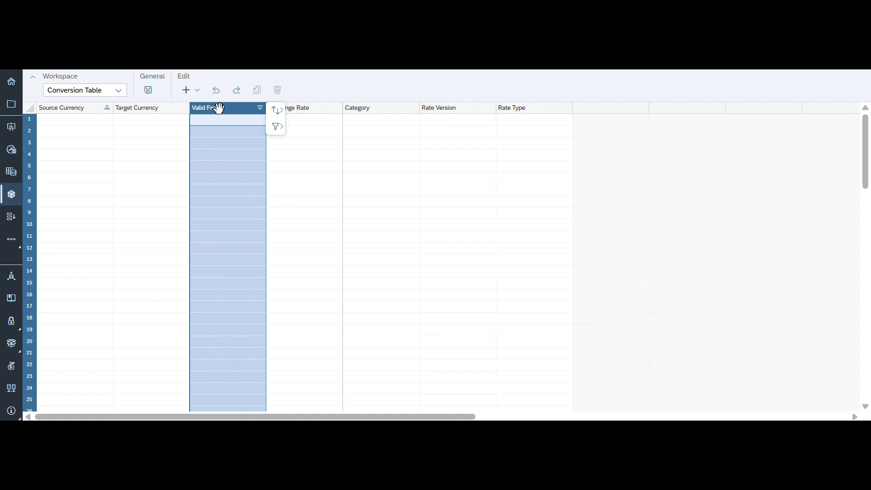
{"action": "left_click", "coordinate": [322, 112]}
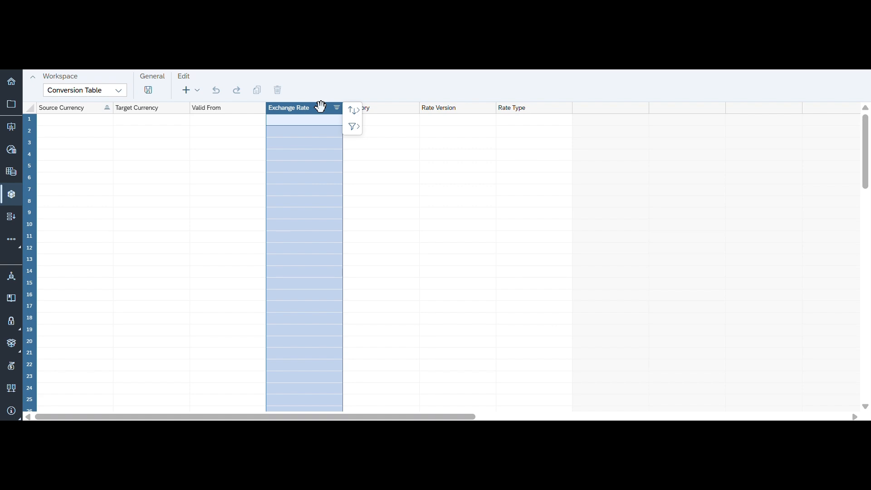
{"action": "left_click", "coordinate": [391, 115]}
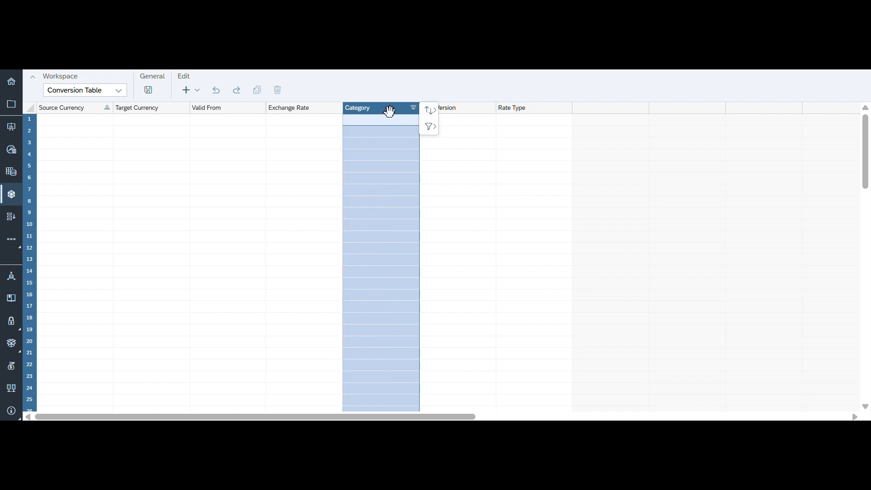
- Examine which values the Category and Rate Type columns of the empty conversion table accept
{"action": "left_click", "coordinate": [389, 131]}
{"action": "left_click", "coordinate": [426, 134]}
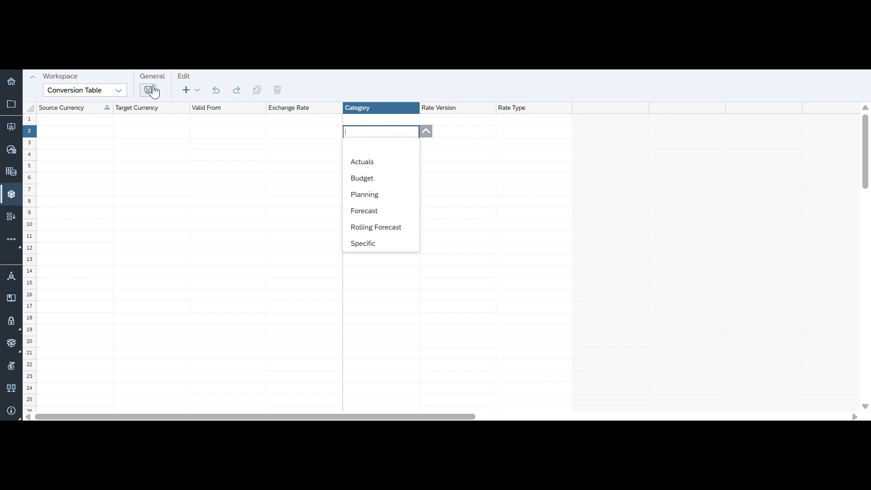
{"action": "left_click", "coordinate": [482, 132]}
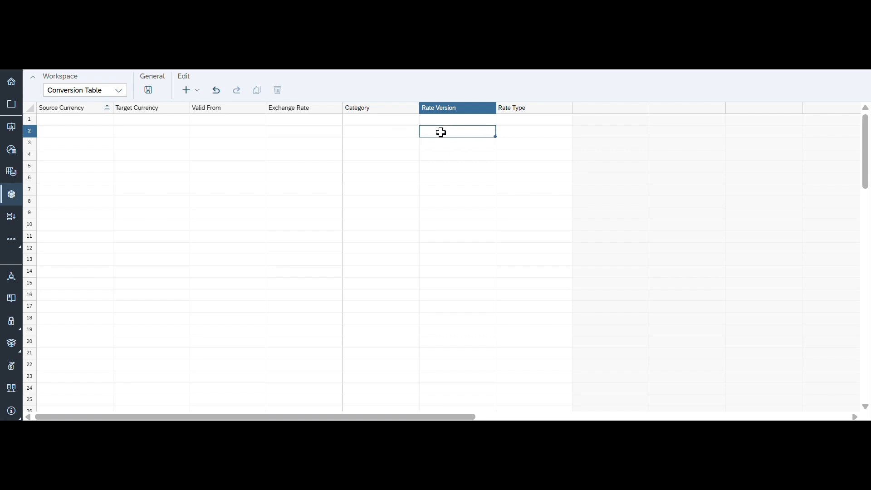
{"action": "left_click", "coordinate": [384, 169]}
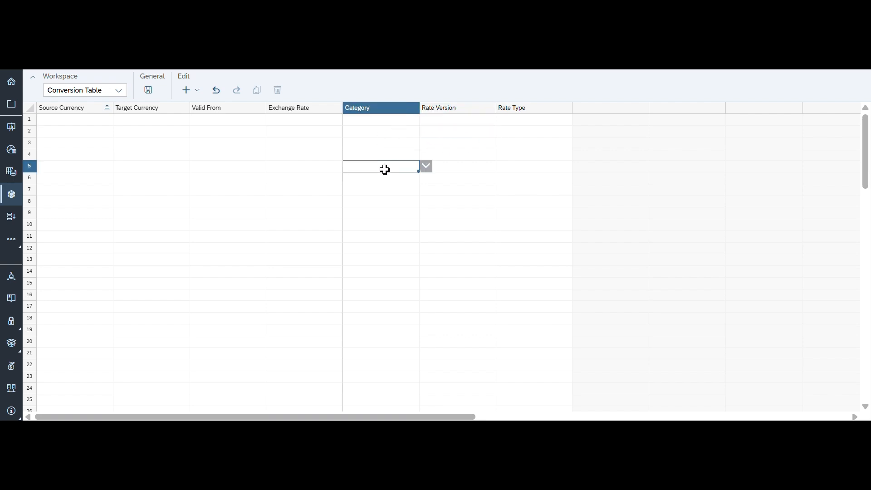
{"action": "left_click", "coordinate": [426, 168]}
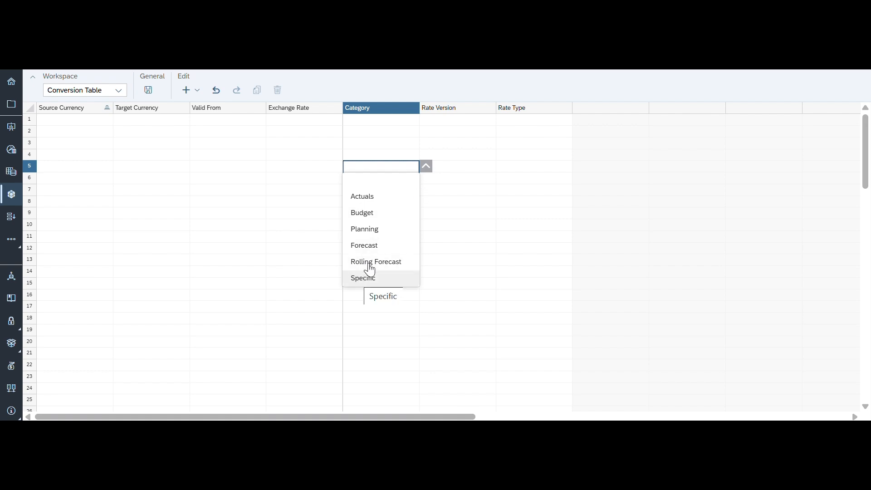
{"action": "left_click", "coordinate": [547, 155]}
{"action": "left_click", "coordinate": [578, 154]}
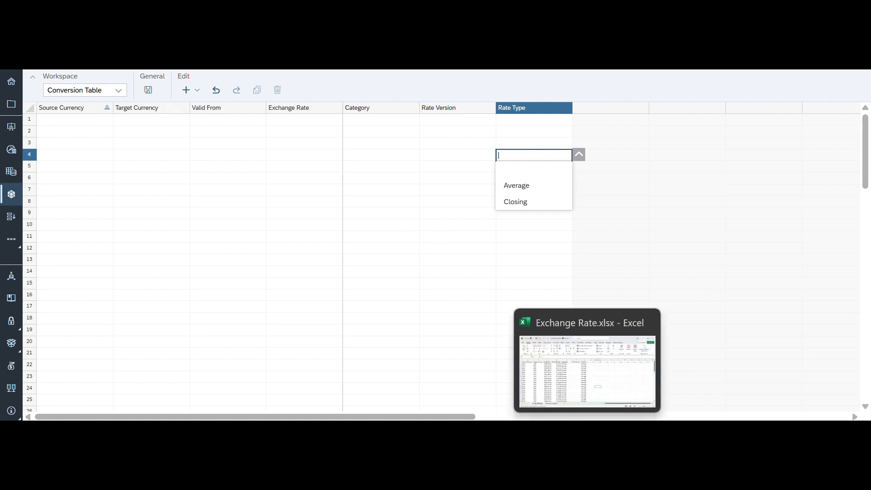
- Switch to Exchange Rate.xlsx in Excel and look through the rates on the Actuals&Budget sheet
{"action": "left_click", "coordinate": [587, 431]}
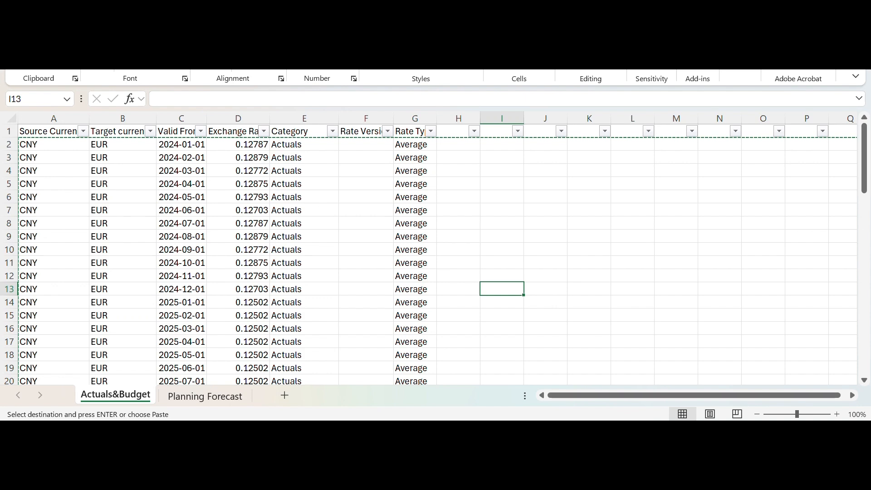
{"action": "scroll", "coordinate": [270, 280], "scroll_direction": "down", "scroll_amount": 3}
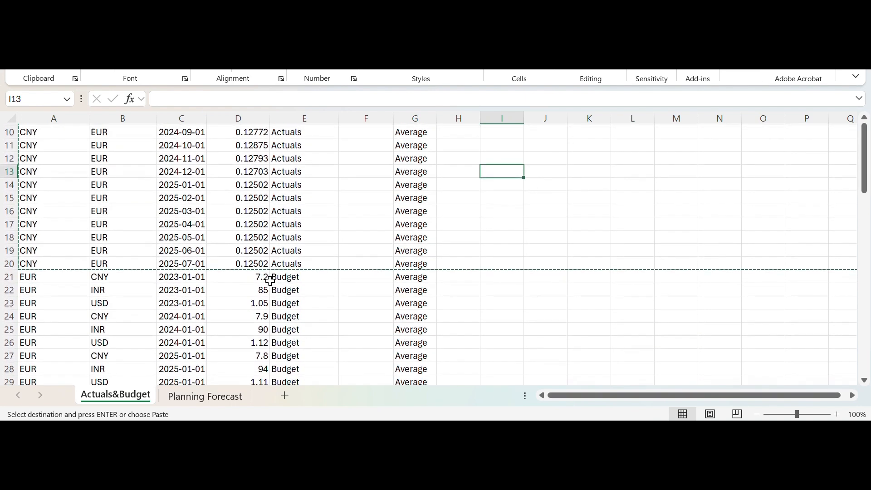
{"action": "scroll", "coordinate": [270, 280], "scroll_direction": "down", "scroll_amount": 7}
{"action": "scroll", "coordinate": [270, 281], "scroll_direction": "up", "scroll_amount": 6}
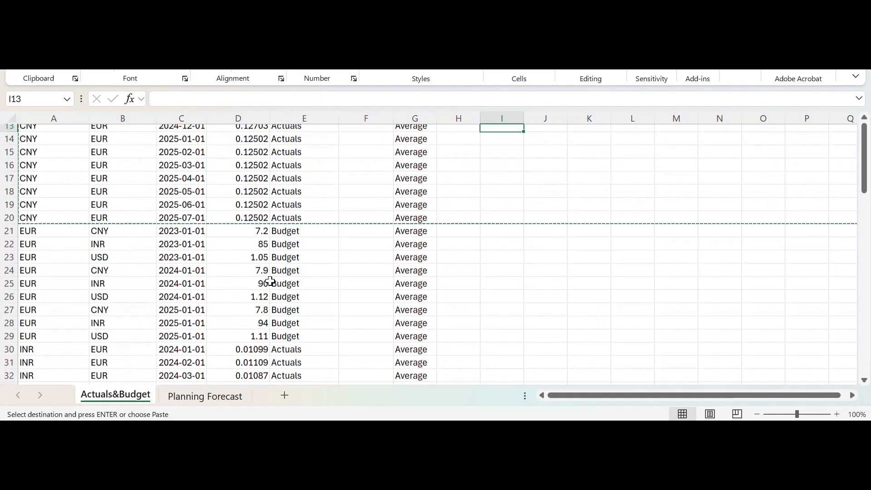
{"action": "scroll", "coordinate": [271, 280], "scroll_direction": "up", "scroll_amount": 4}
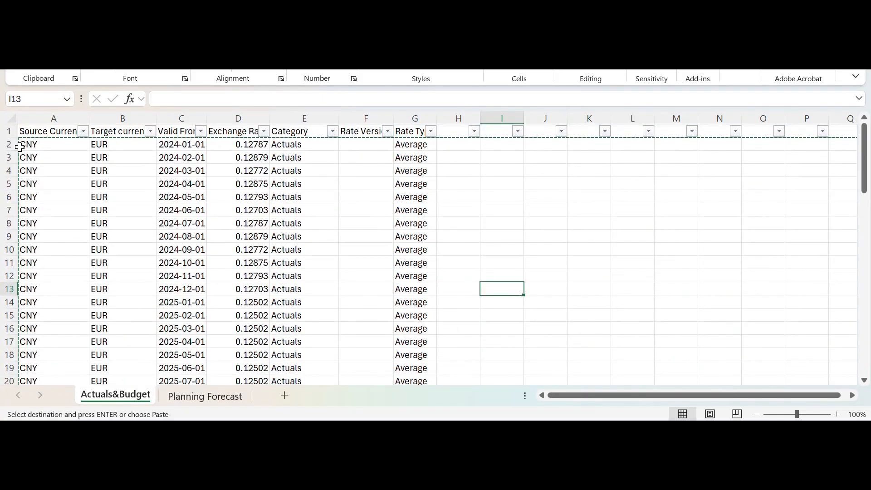
- Copy the CNY to EUR Actuals rates in A2:G20 of the Actuals&Budget sheet
{"action": "left_click", "coordinate": [21, 145]}
{"action": "key", "text": "shift+Right"}
{"action": "key", "text": "shift+Right"}
{"action": "key", "text": "shift+Right"}
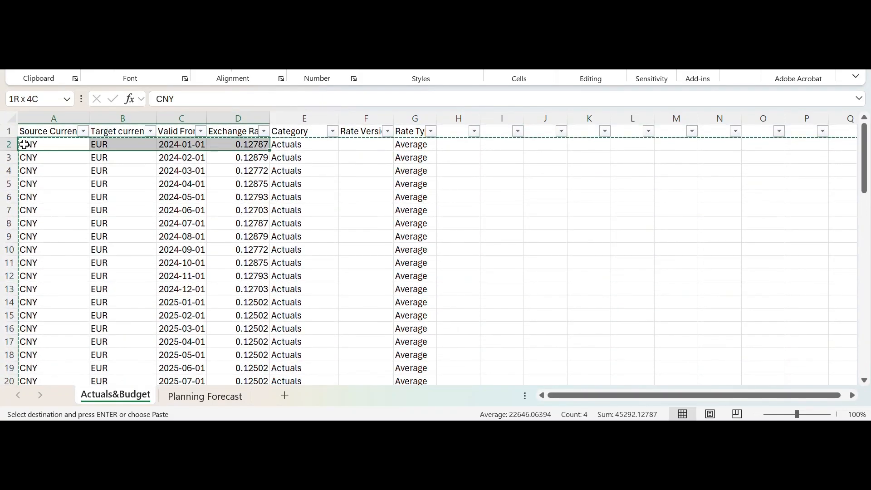
{"action": "key", "text": "shift+Right"}
{"action": "key", "text": "shift+Right"}
{"action": "key", "text": "shift+Right"}
{"action": "key", "text": "shift+Down"}
{"action": "key", "text": "shift+Down"}
{"action": "key", "text": "shift+Down"}
{"action": "key", "text": "shift+Down"}
{"action": "key", "text": "shift+Down"}
{"action": "key", "text": "shift+Down"}
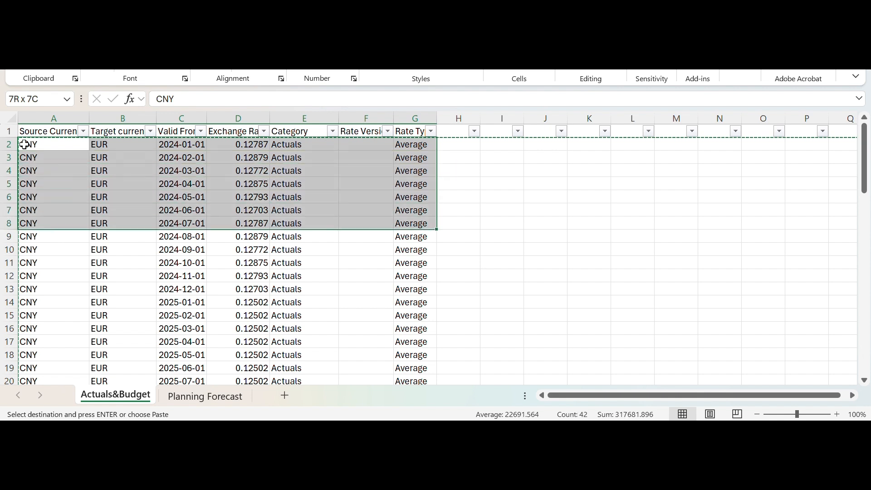
{"action": "key", "text": "shift+Down"}
{"action": "key", "text": "shift+Down"}
{"action": "key", "text": "shift+Down"}
{"action": "key", "text": "shift+Down"}
{"action": "key", "text": "shift+Down"}
{"action": "key", "text": "shift+Down"}
{"action": "key", "text": "shift+Down"}
{"action": "key", "text": "shift+Down"}
{"action": "key", "text": "shift+Down"}
{"action": "key", "text": "shift+Down"}
{"action": "key", "text": "shift+Down"}
{"action": "key", "text": "shift+Down"}
{"action": "key", "text": "ctrl+c"}
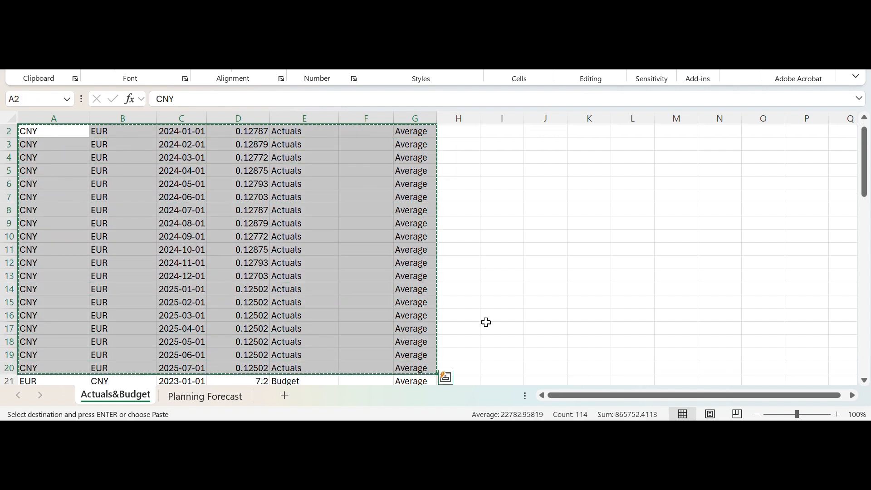
- Switch back to SAP Analytics Cloud and paste the copied rates into the conversion table, starting at row 1 of Source Currency
{"action": "left_click", "coordinate": [557, 433]}
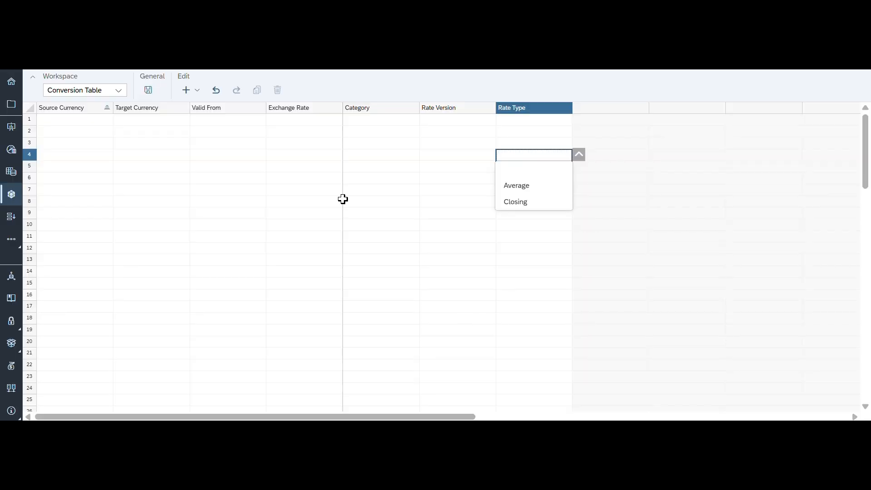
{"action": "left_click", "coordinate": [46, 121]}
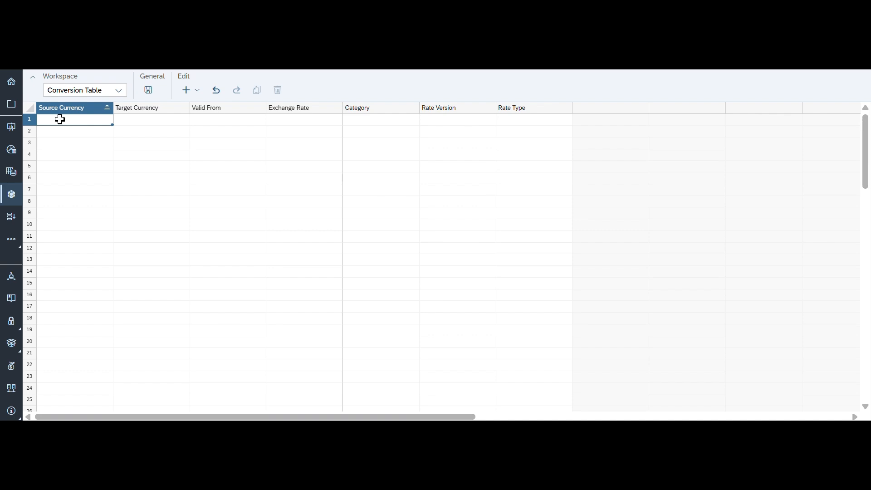
{"action": "key", "text": "ctrl+v"}
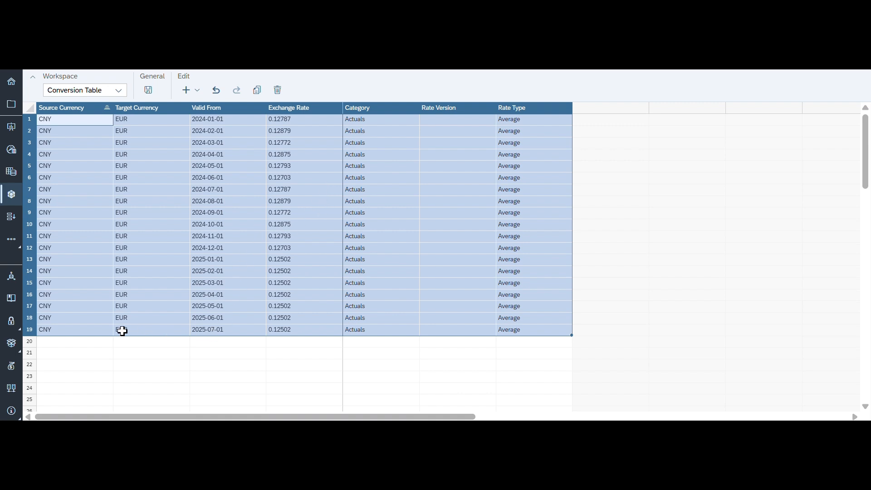
- Enter CBHD as the Source Currency in row 20 and inspect how the cell is validated
{"action": "left_click", "coordinate": [59, 344]}
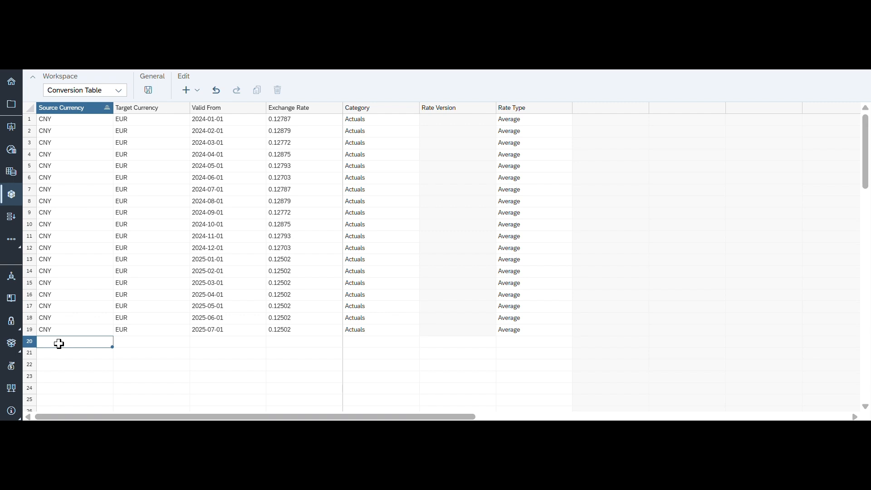
{"action": "type", "text": "CBHD"}
{"action": "left_click", "coordinate": [153, 334]}
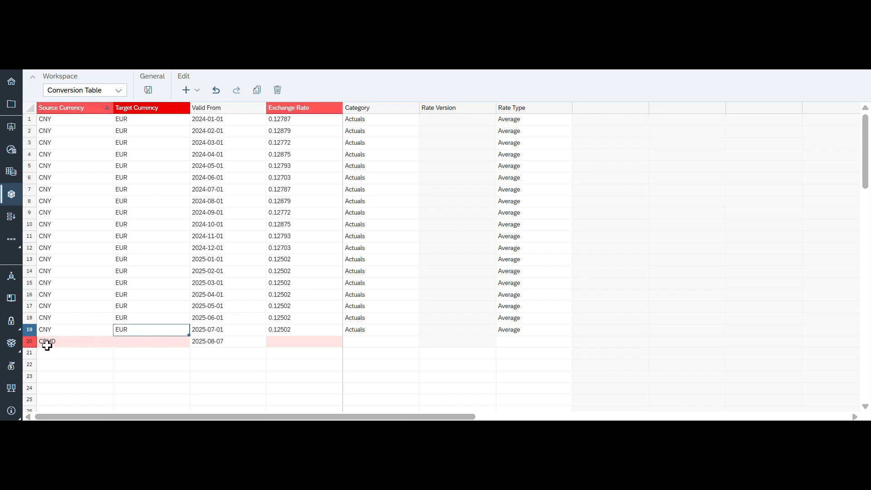
{"action": "left_click", "coordinate": [64, 345]}
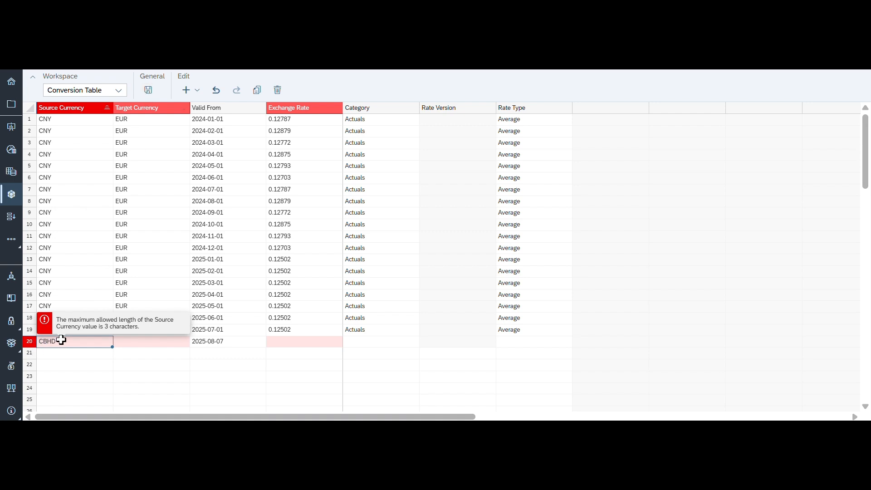
- Set row 20's Source Currency to INR and its Target Currency to USD
{"action": "key", "text": "Delete"}
{"action": "type", "text": "INR"}
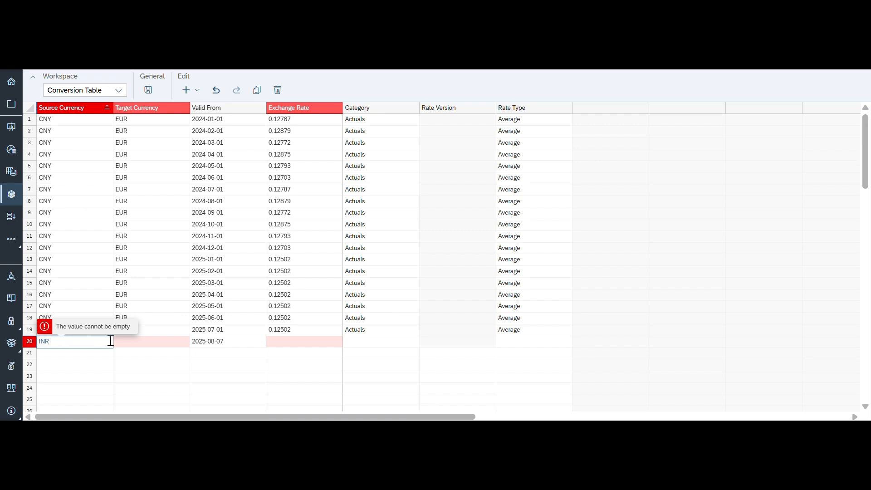
{"action": "left_click", "coordinate": [144, 345]}
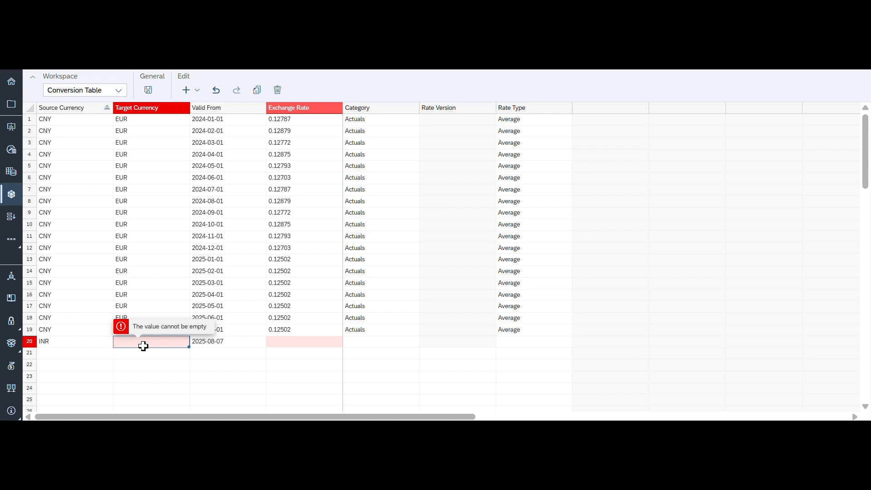
{"action": "type", "text": "U"}
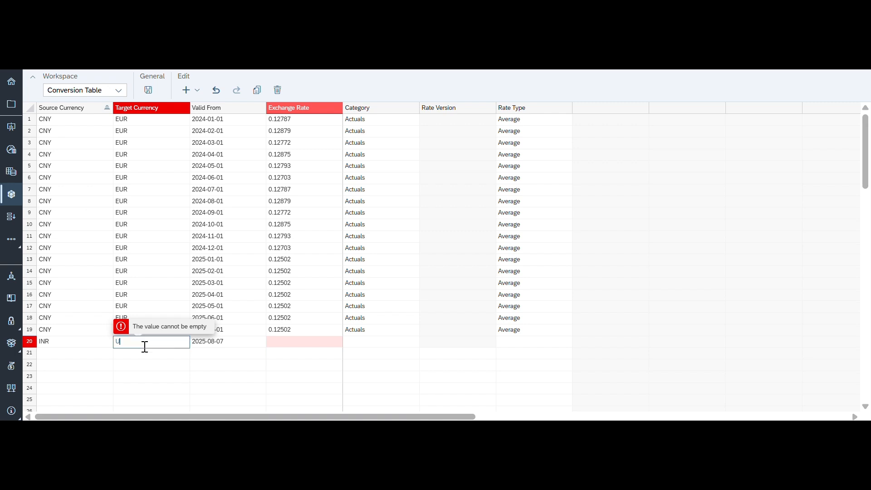
{"action": "type", "text": "A"}
{"action": "type", "text": "D"}
- Try to set row 20's Valid From date to 09-10-2026 and check the cell
{"action": "left_click", "coordinate": [239, 345]}
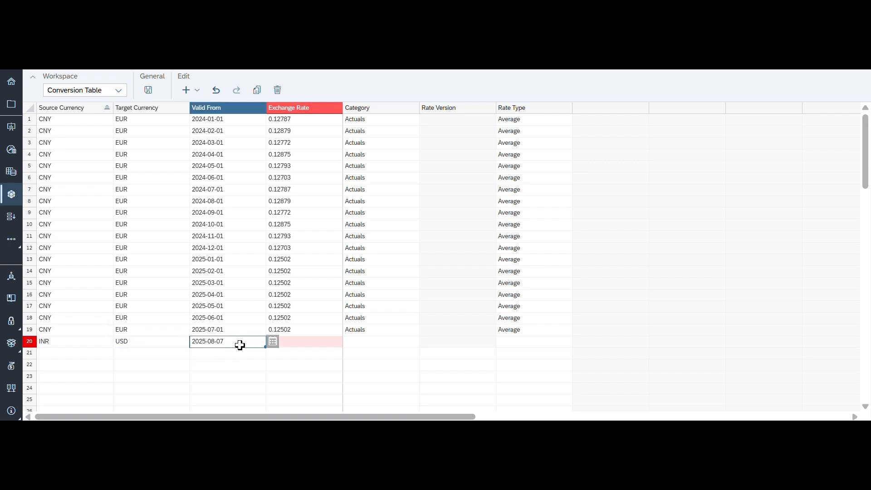
{"action": "left_click", "coordinate": [240, 345]}
{"action": "key", "text": "BackSpace"}
{"action": "type", "text": "09-10-2026"}
{"action": "left_click", "coordinate": [263, 362]}
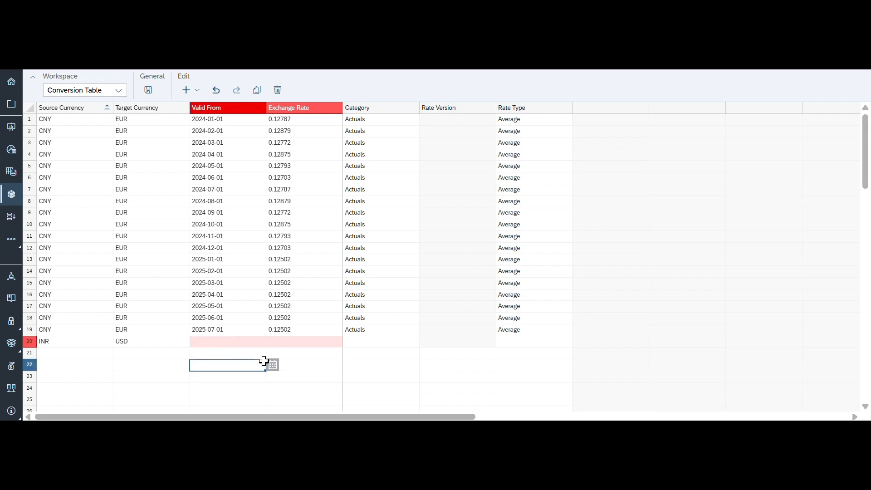
{"action": "left_click", "coordinate": [250, 341]}
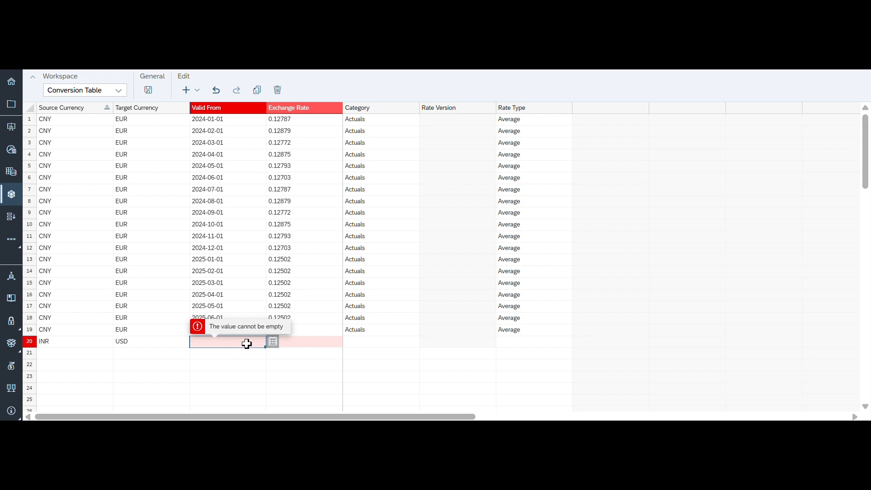
- Copy the Valid From date 2025-04-01 from row 16 into row 20
{"action": "left_click", "coordinate": [213, 296]}
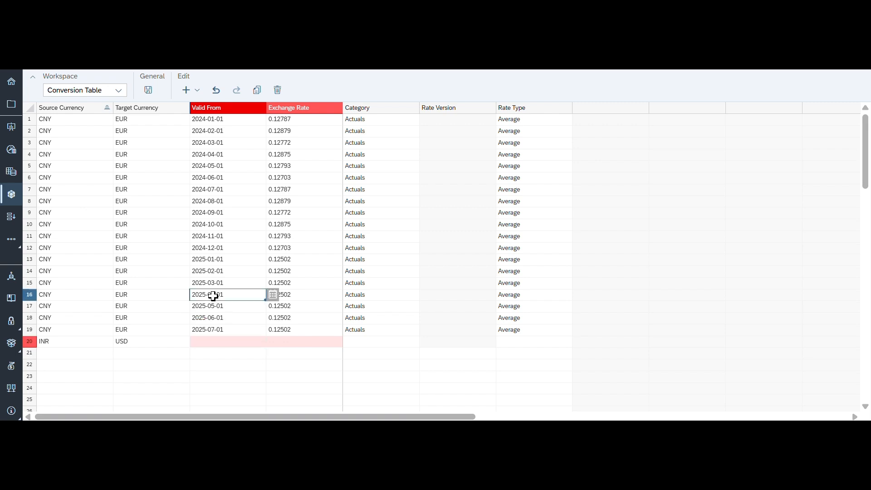
{"action": "key", "text": "ctrl+c"}
{"action": "left_click", "coordinate": [205, 342]}
{"action": "key", "text": "ctrl+v"}
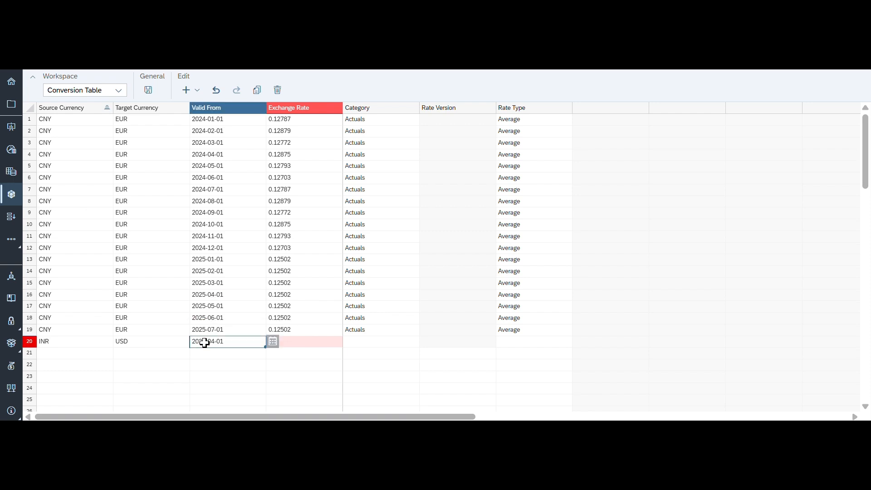
- Check the Exchange Rate, Category and Rate Type cells of the INR to USD row 20 and delete that row
{"action": "left_click", "coordinate": [313, 347]}
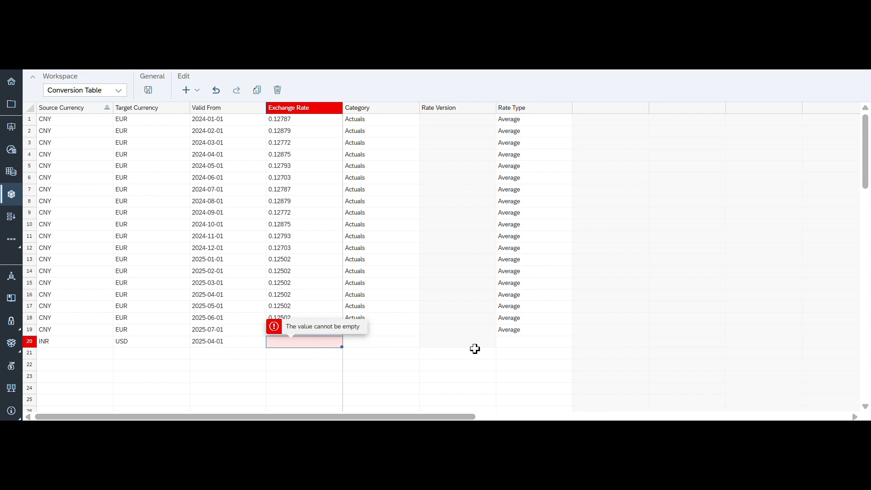
{"action": "left_click", "coordinate": [402, 342]}
{"action": "left_click", "coordinate": [529, 345]}
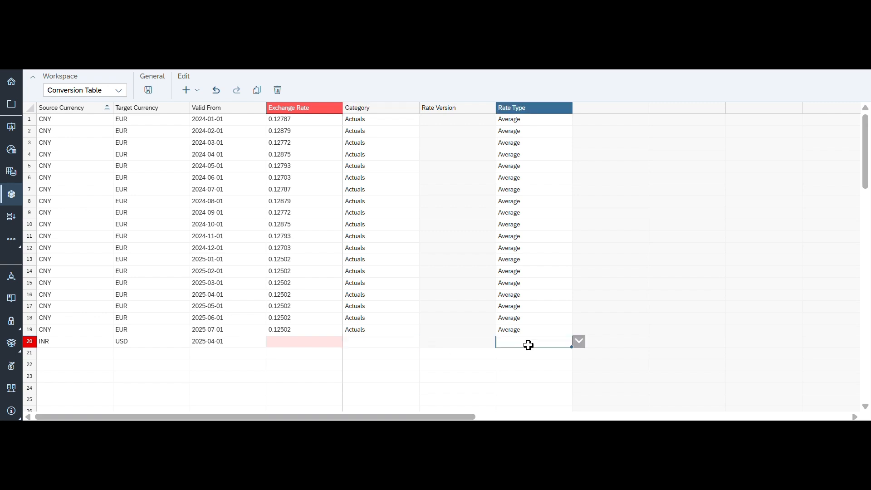
{"action": "left_click", "coordinate": [288, 348]}
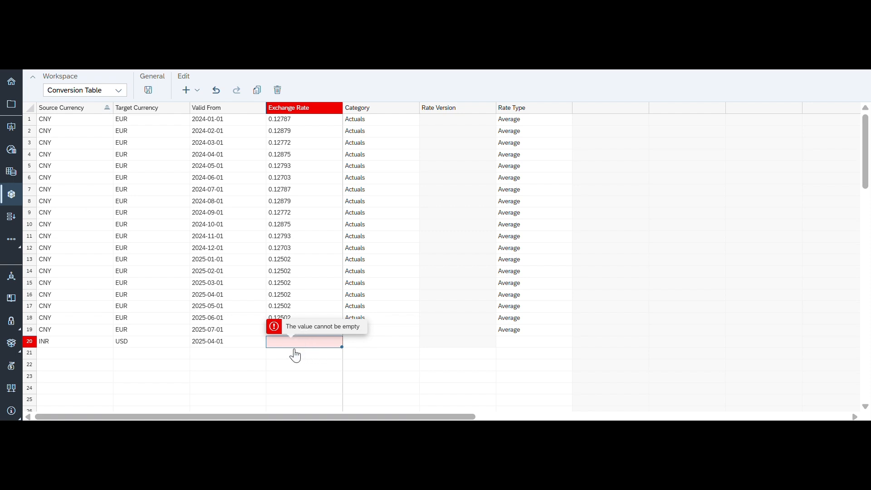
{"action": "left_click", "coordinate": [28, 343]}
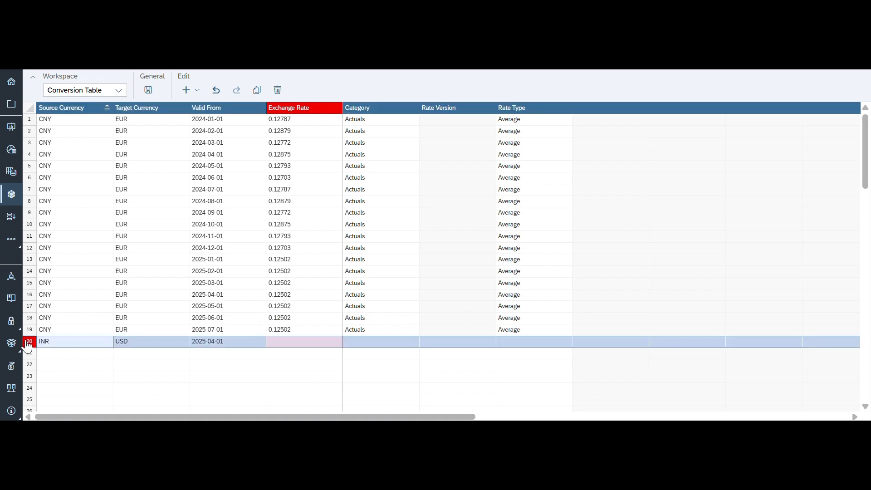
{"action": "left_click", "coordinate": [277, 91]}
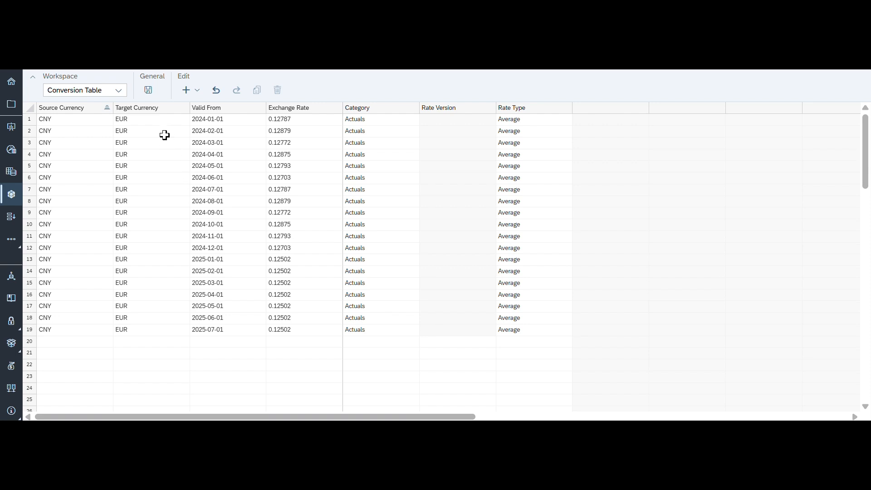
- Start saving the conversion table and choose the Currency Table folder in My Files as its location
{"action": "left_click", "coordinate": [149, 91]}
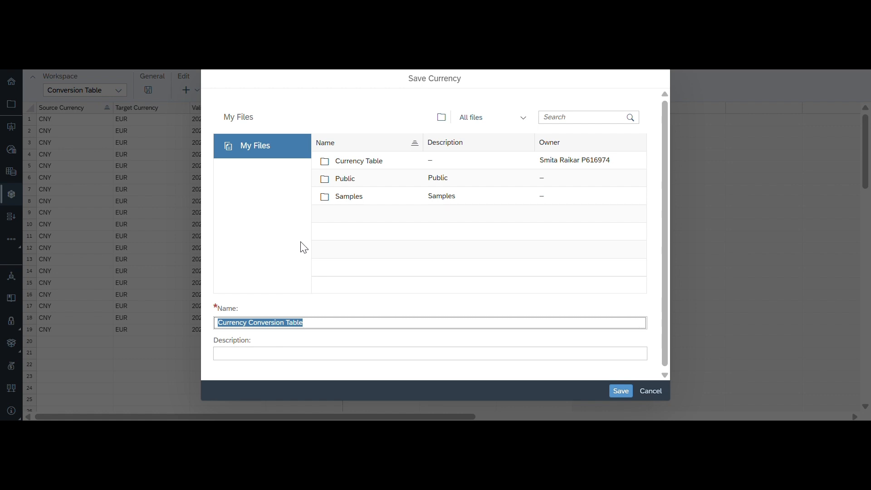
{"action": "double_click", "coordinate": [357, 163]}
{"action": "left_click", "coordinate": [288, 352]}
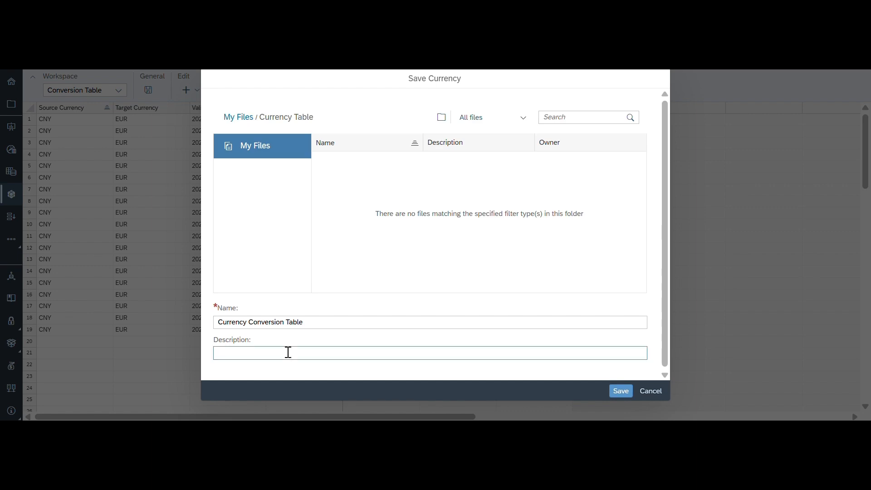
- Replace the suggested table name with D_Currency
{"action": "left_click", "coordinate": [310, 322]}
{"action": "key", "text": "BackSpace"}
{"action": "key", "text": "BackSpace"}
{"action": "key", "text": "BackSpace"}
{"action": "key", "text": "BackSpace"}
{"action": "key", "text": "BackSpace"}
{"action": "key", "text": "BackSpace"}
{"action": "key", "text": "BackSpace"}
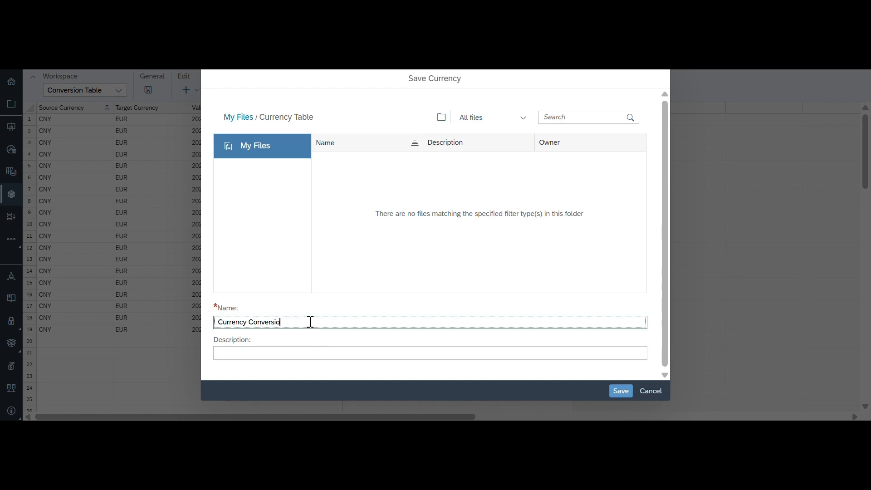
{"action": "key", "text": "BackSpace"}
{"action": "key", "text": "BackSpace"}
{"action": "key", "text": "BackSpace"}
{"action": "key", "text": "BackSpace"}
{"action": "key", "text": "BackSpace"}
{"action": "key", "text": "BackSpace"}
{"action": "key", "text": "BackSpace"}
{"action": "key", "text": "BackSpace"}
{"action": "key", "text": "BackSpace"}
{"action": "key", "text": "BackSpace"}
{"action": "key", "text": "BackSpace"}
{"action": "key", "text": "BackSpace"}
{"action": "key", "text": "BackSpace"}
{"action": "key", "text": "BackSpace"}
{"action": "key", "text": "BackSpace"}
{"action": "key", "text": "BackSpace"}
{"action": "key", "text": "BackSpace"}
{"action": "key", "text": "BackSpace"}
{"action": "type", "text": "D_Currency"}
- Enter the description "Currency Conversion Table for P&L" and save the currency table
{"action": "left_click", "coordinate": [268, 356]}
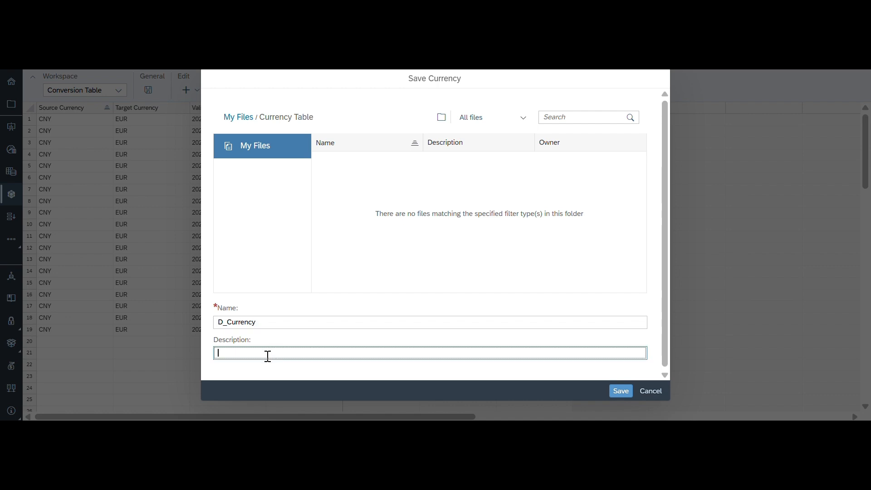
{"action": "type", "text": "Currency Conversion Table"}
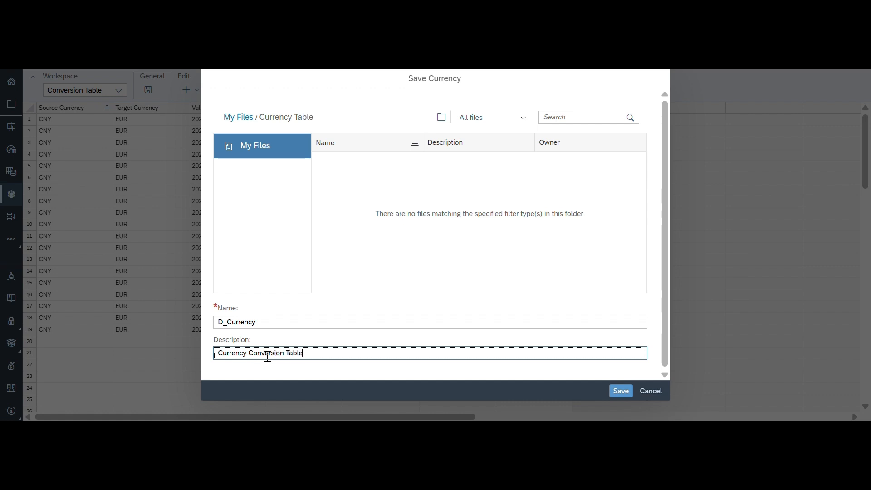
{"action": "type", "text": " for P&L"}
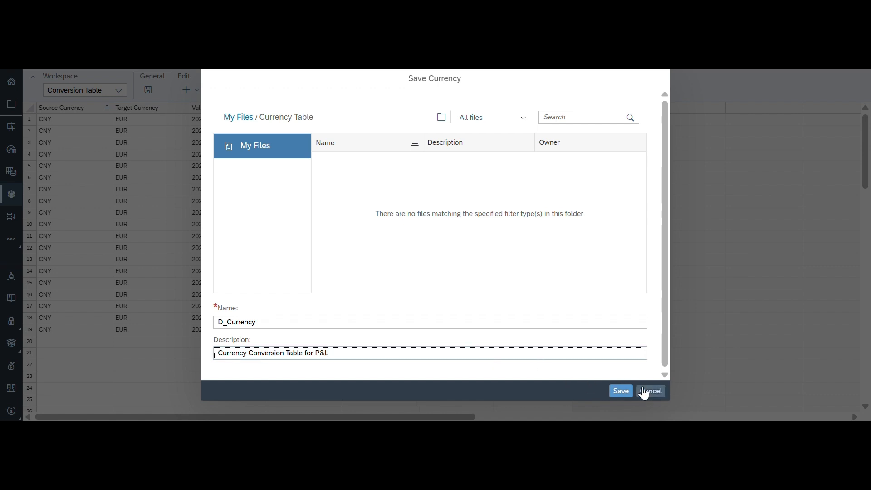
{"action": "left_click", "coordinate": [622, 390]}
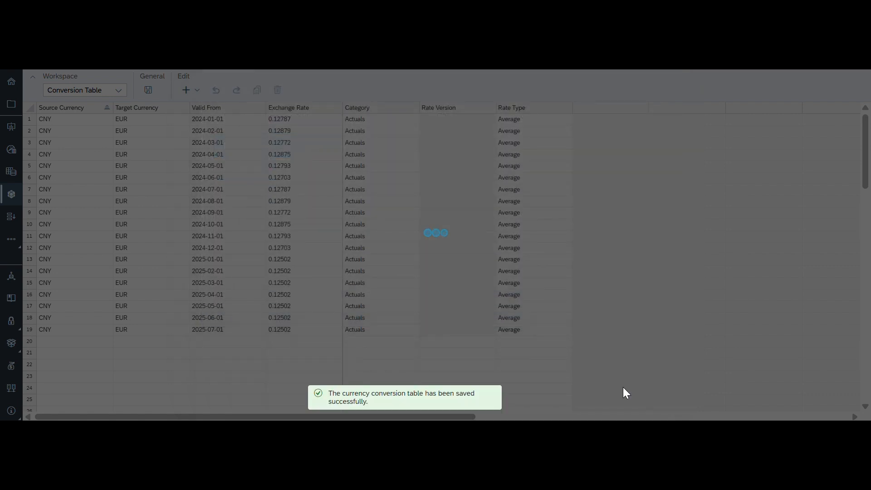